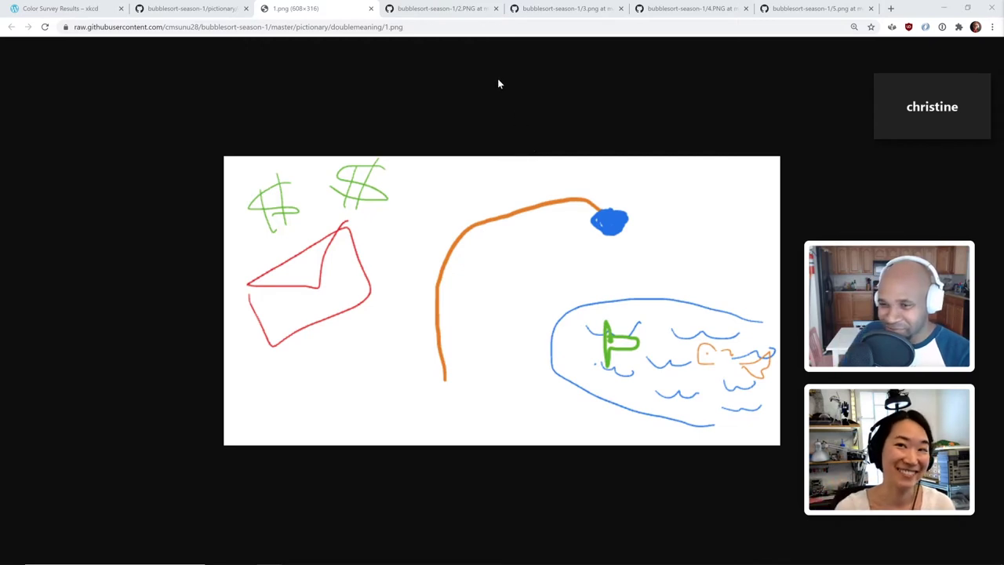
- Page through the GitHub images 2.PNG and 3.png to reach the third pictionary drawing
left_click(451, 10)
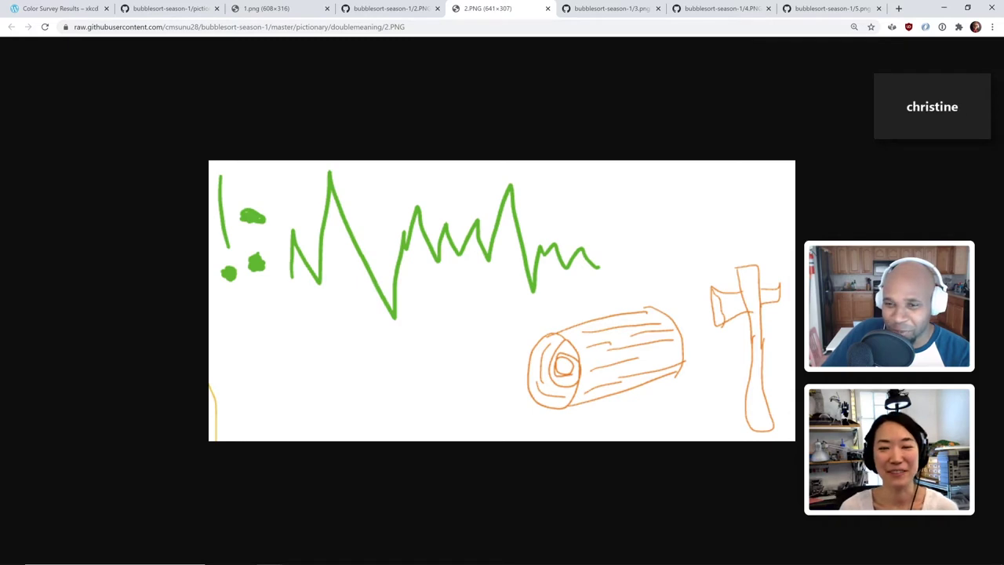
left_click(612, 9)
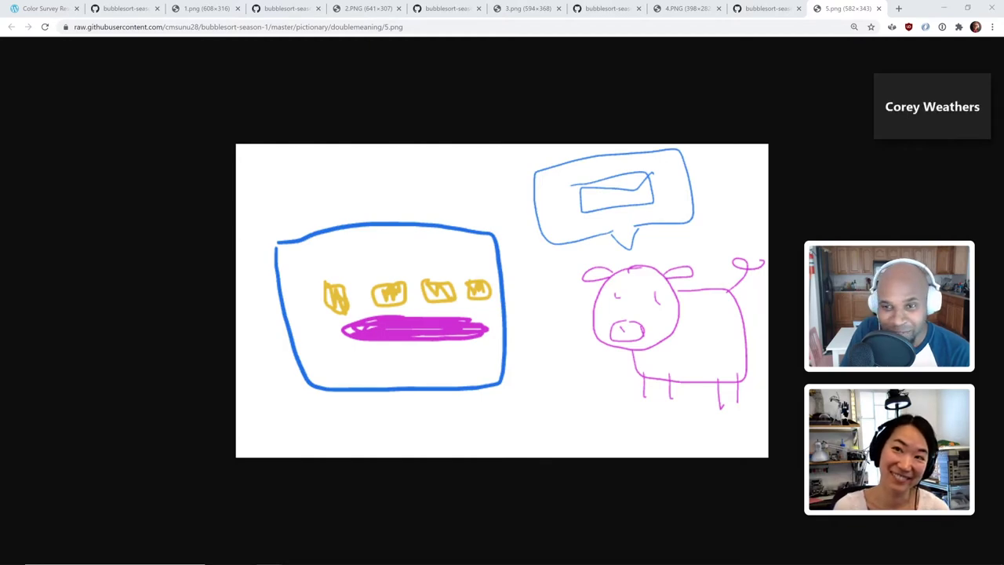
- Bring back a browser tab to search images of a spam can
key("ctrl+shift+t")
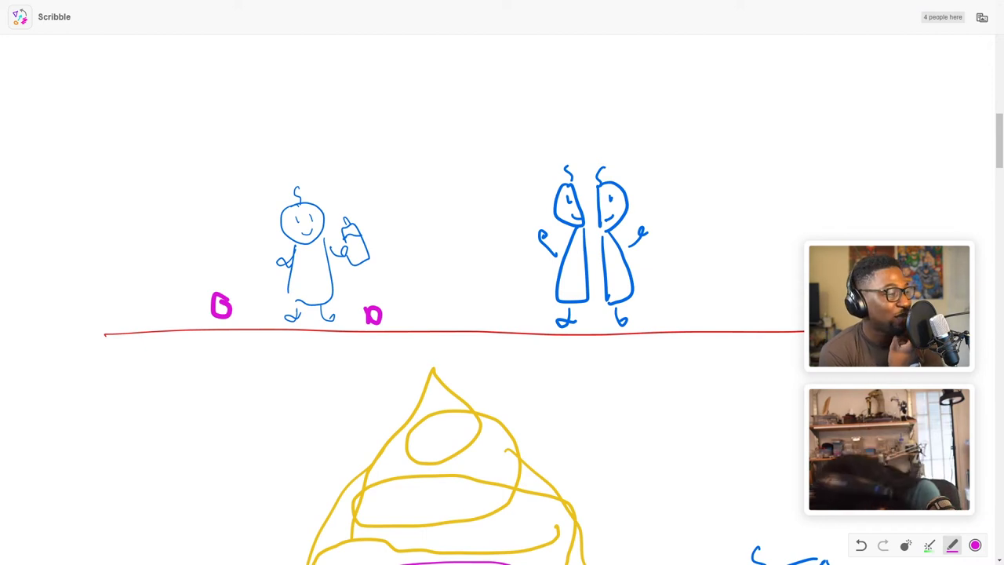
scroll(455, 353, "up", 1)
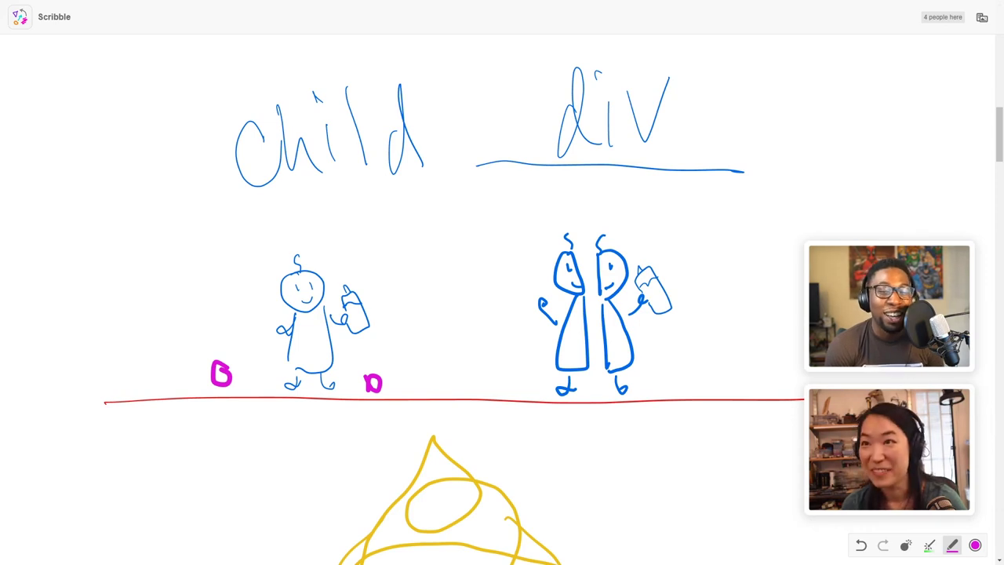
scroll(502, 313, "down", 4)
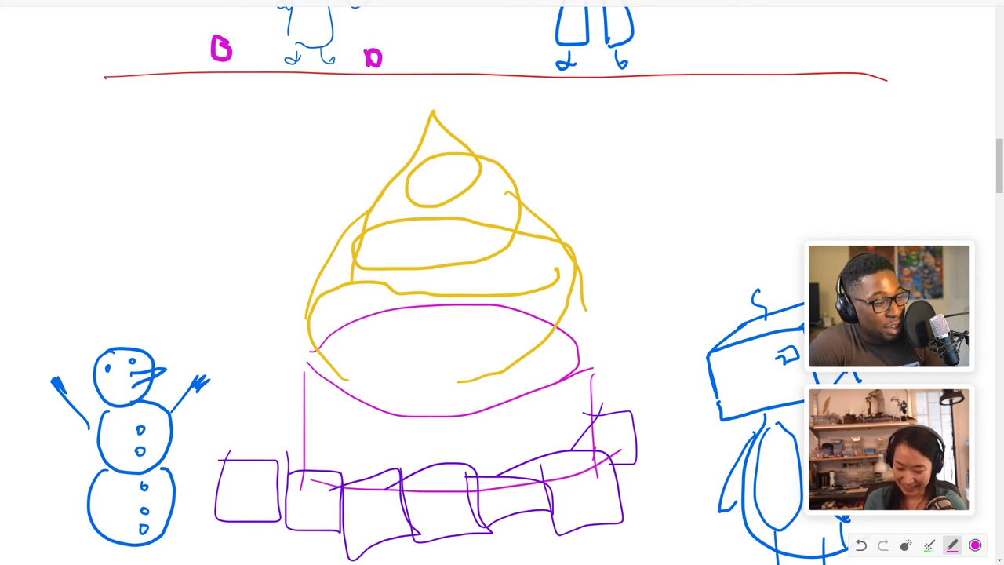
scroll(502, 313, "down", 1)
scroll(502, 314, "down", 1)
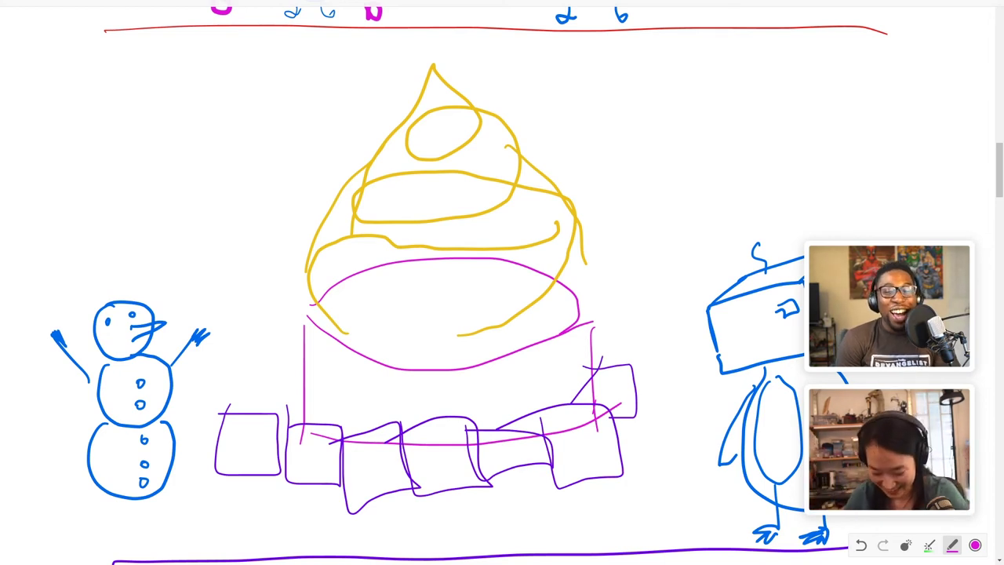
- Handwrite 'frozen' in pen strokes to the left of the snowman and cupcake
left_click_drag(127, 211, 124, 138)
left_click_drag(102, 182, 118, 170)
mouse_move(119, 189)
left_mouse_down()
mouse_move(135, 154)
mouse_move(197, 174)
mouse_move(226, 138)
mouse_move(258, 141)
left_mouse_up()
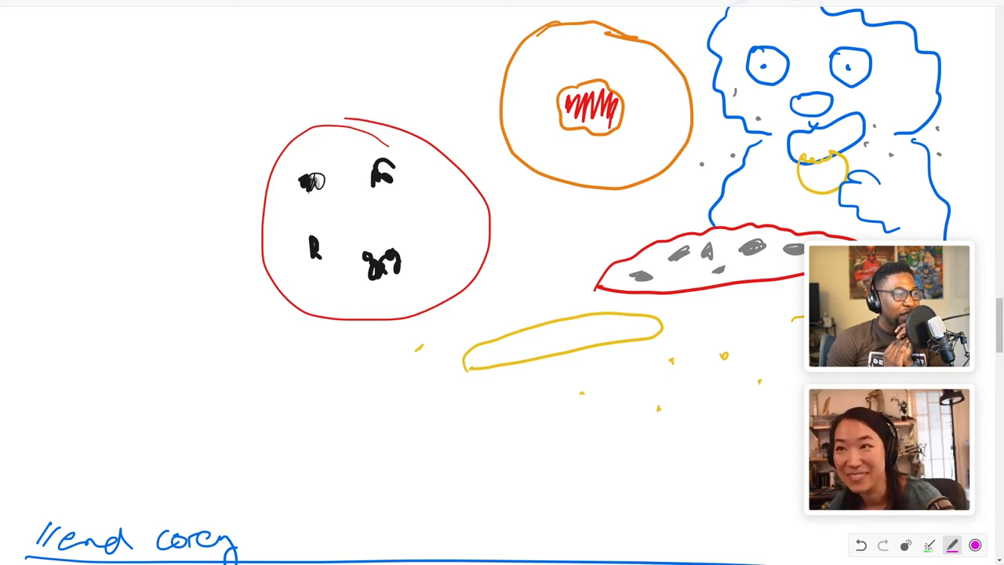
- Handwrite the cookie guess in pen strokes at the top-left, above the cookie drawings
mouse_move(79, 48)
left_mouse_down()
mouse_move(101, 56)
mouse_move(110, 101)
left_mouse_up()
left_click_drag(137, 55, 168, 75)
left_click_drag(184, 23, 220, 70)
left_click_drag(227, 32, 267, 12)
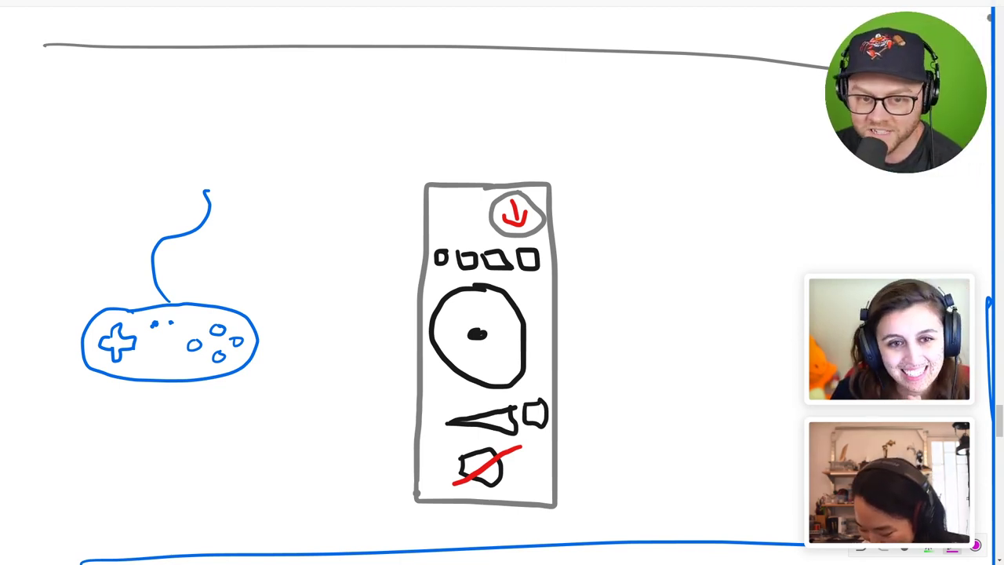
scroll(502, 283, "down", 6)
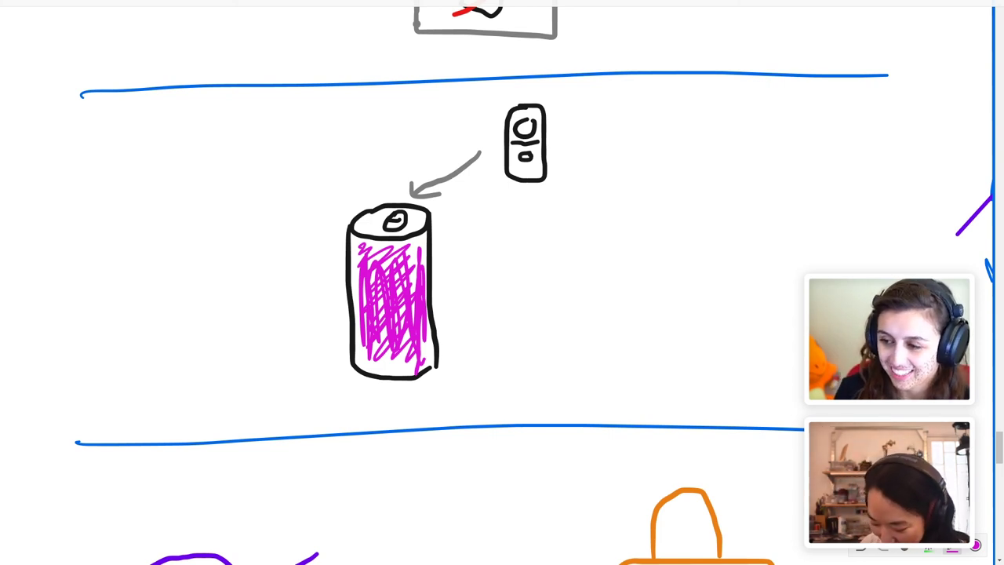
scroll(502, 282, "down", 3)
scroll(502, 283, "down", 3)
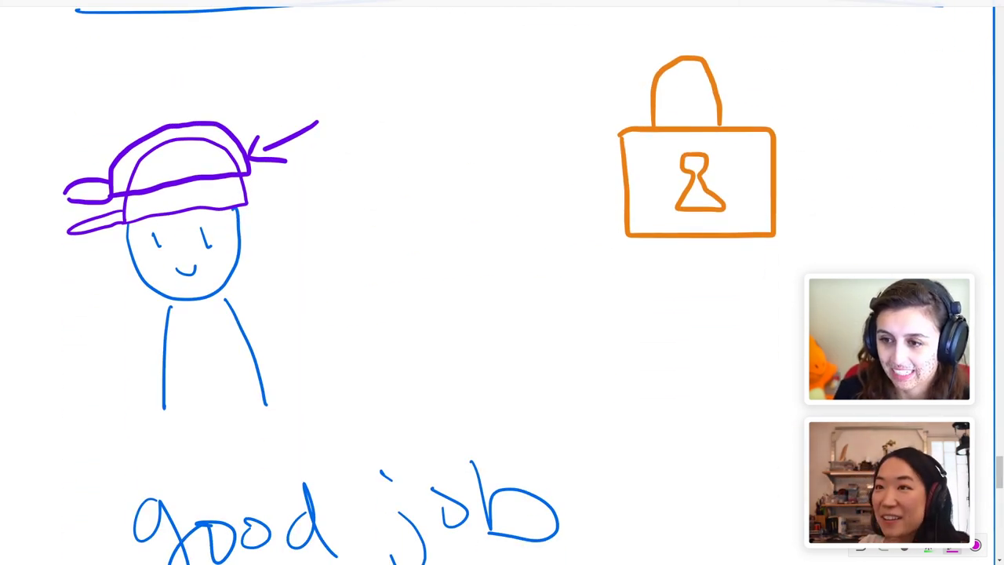